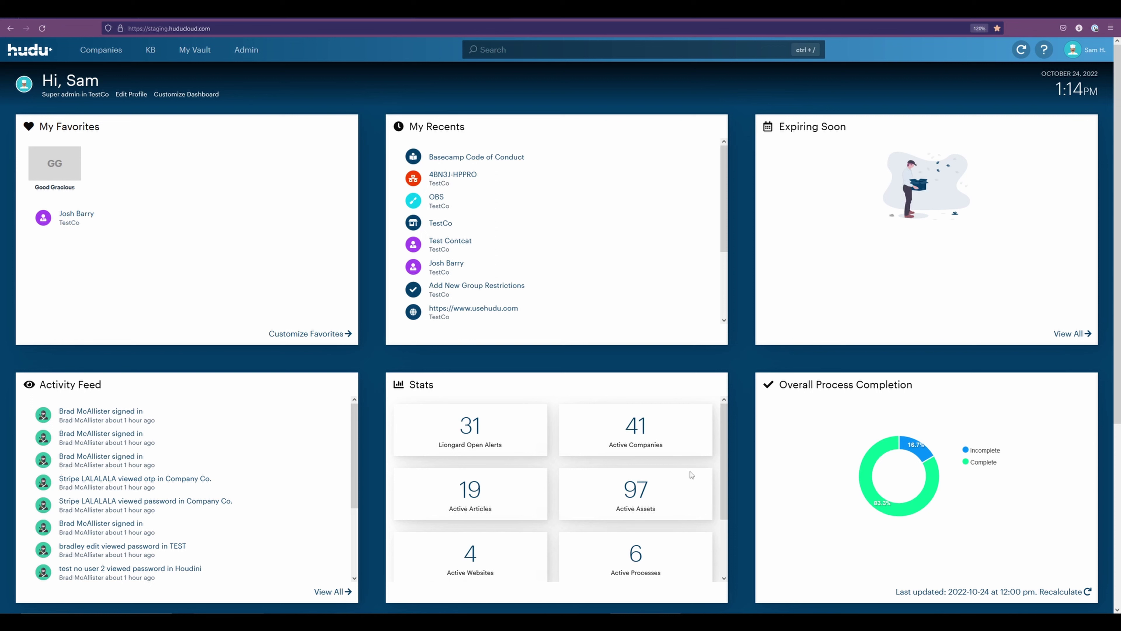
# Step: Go to Admin, Account Administration, Integrations and scroll to the Datto RMM tile
pyautogui.click(244, 49)
pyautogui.scroll(-4, 493, 251)
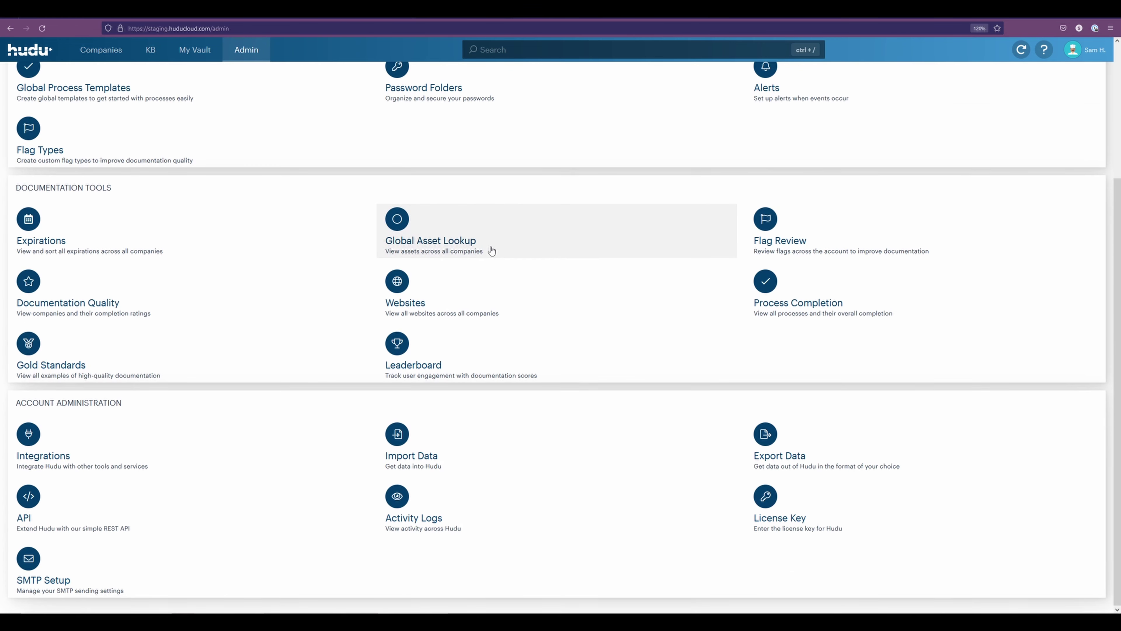
pyautogui.click(69, 435)
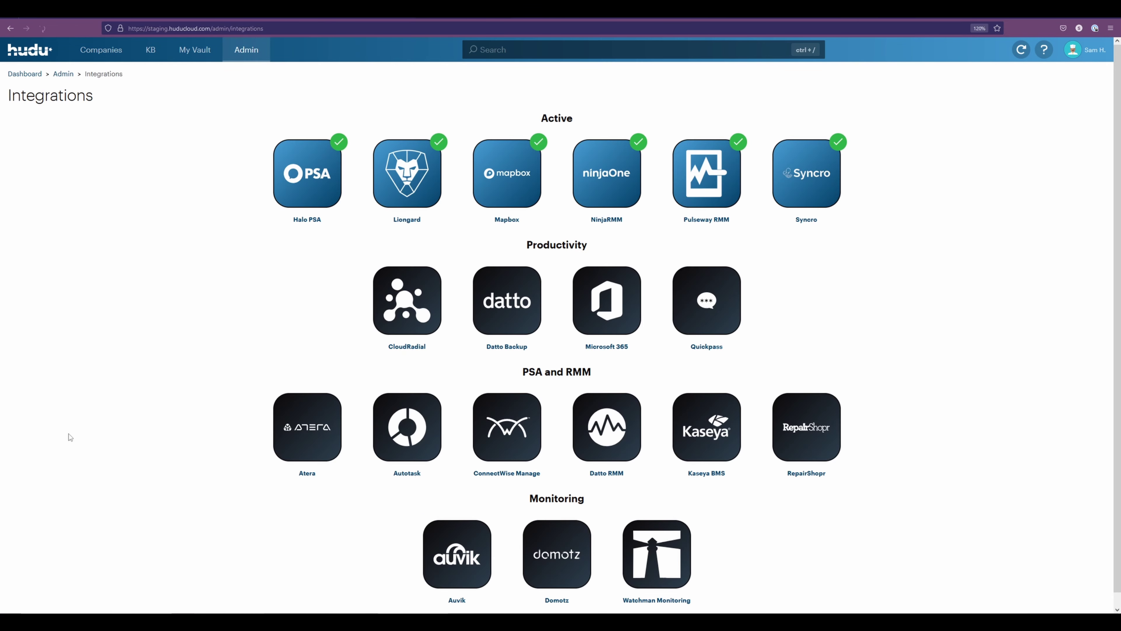
pyautogui.scroll(-1, 255, 181)
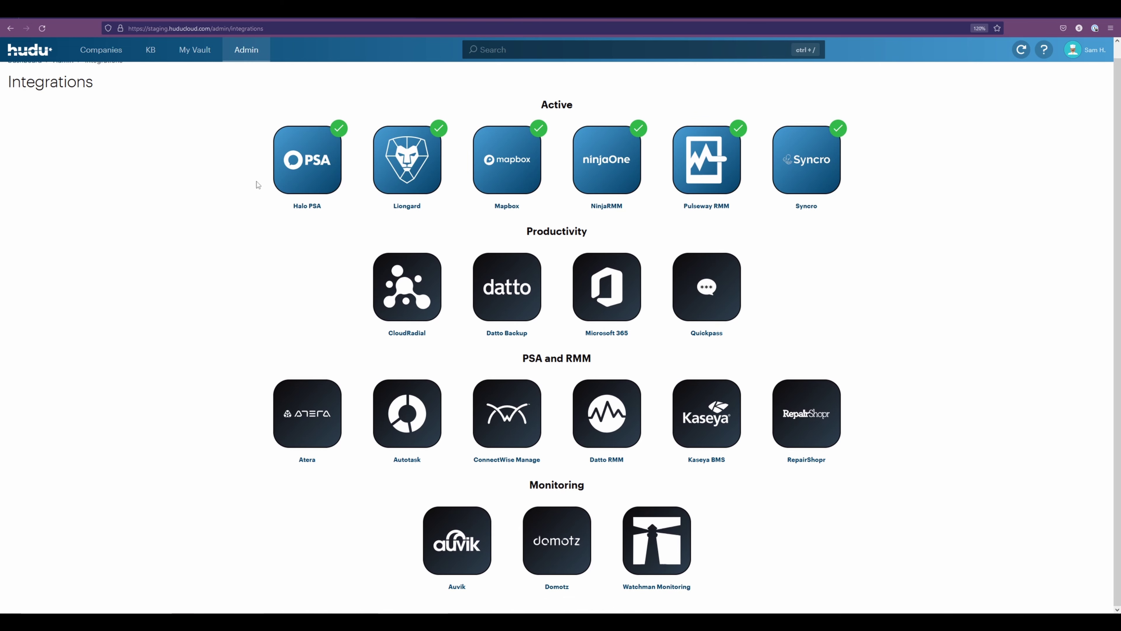
# Step: Start Datto RMM setup, then regenerate the API user's keys in Datto RMM Setup > Users
pyautogui.click(624, 412)
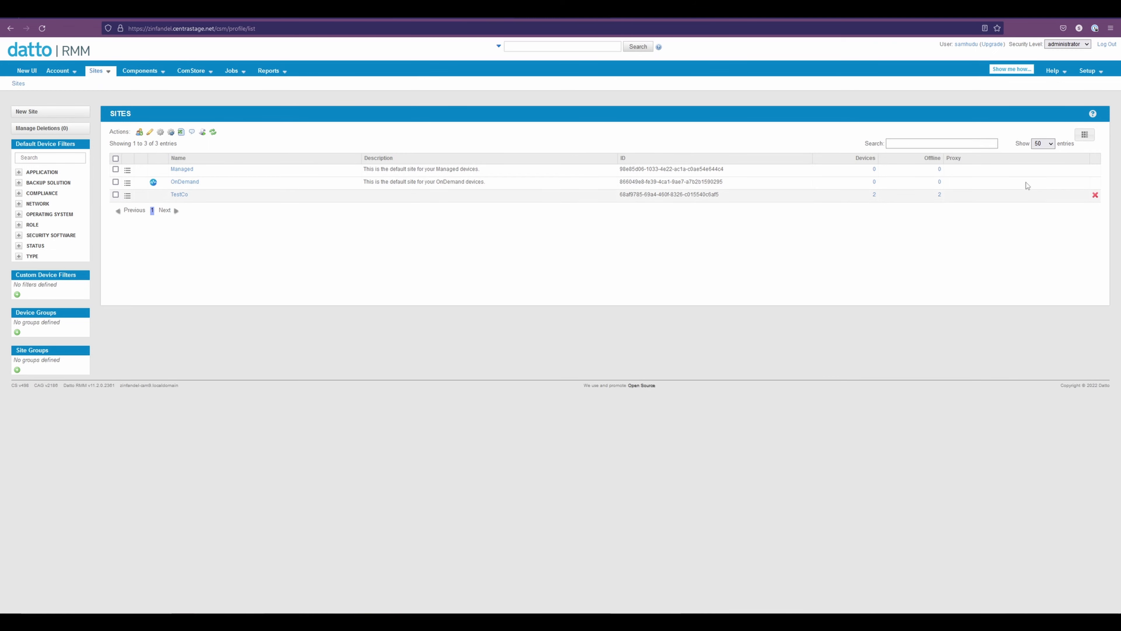
pyautogui.moveTo(1089, 75)
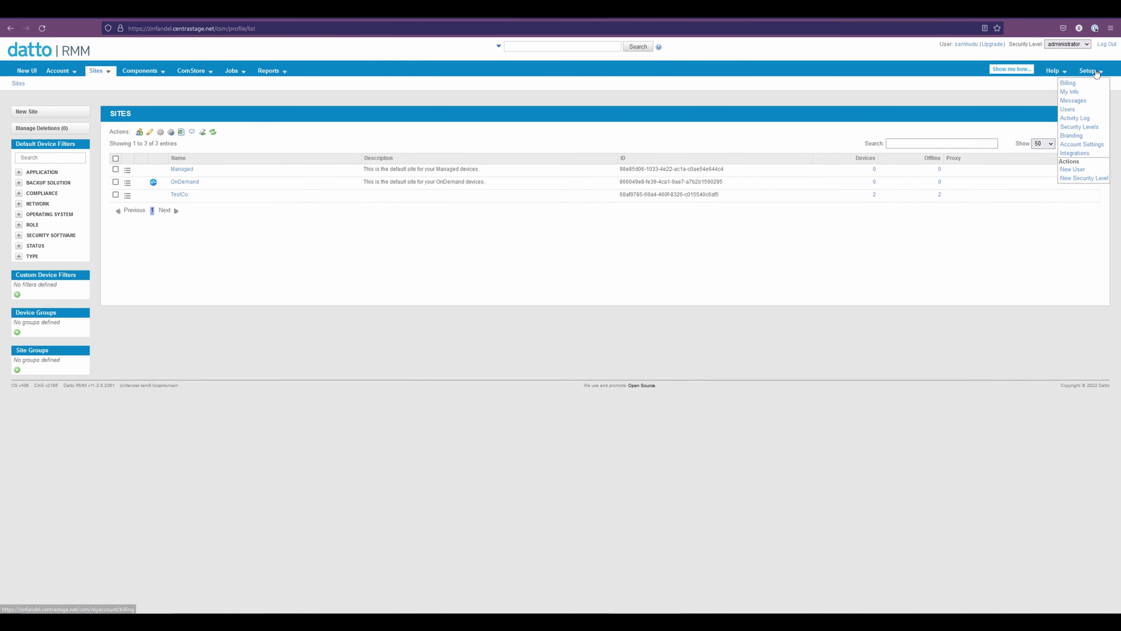
pyautogui.click(1069, 109)
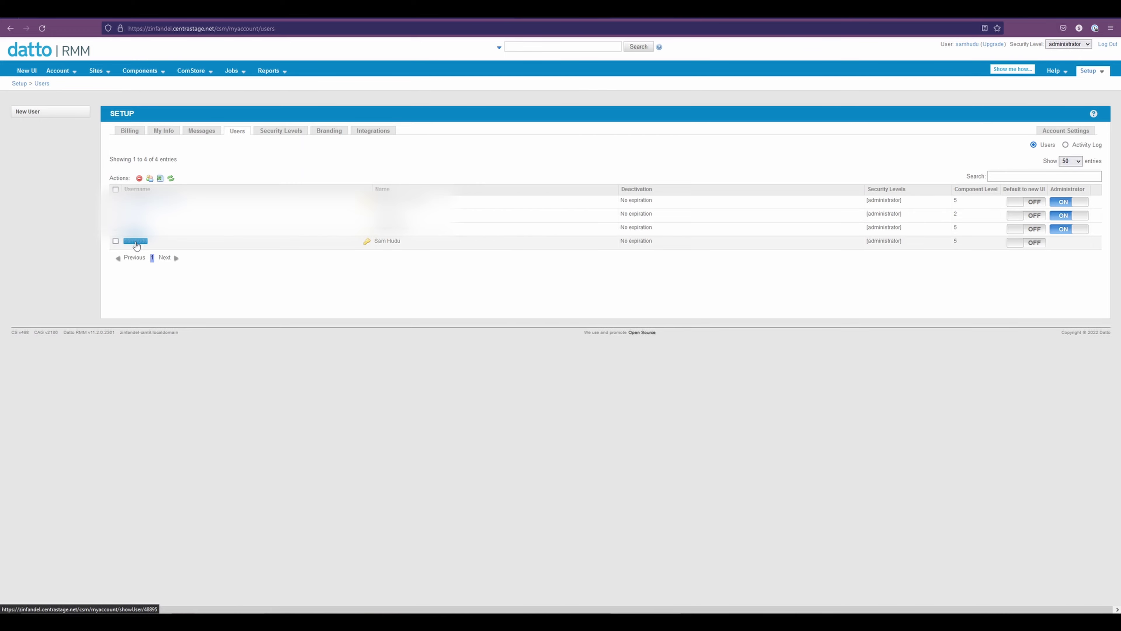
pyautogui.click(136, 245)
pyautogui.hotkey('ctrl', '+')
pyautogui.hotkey('ctrl', '+')
pyautogui.hotkey('ctrl', '+')
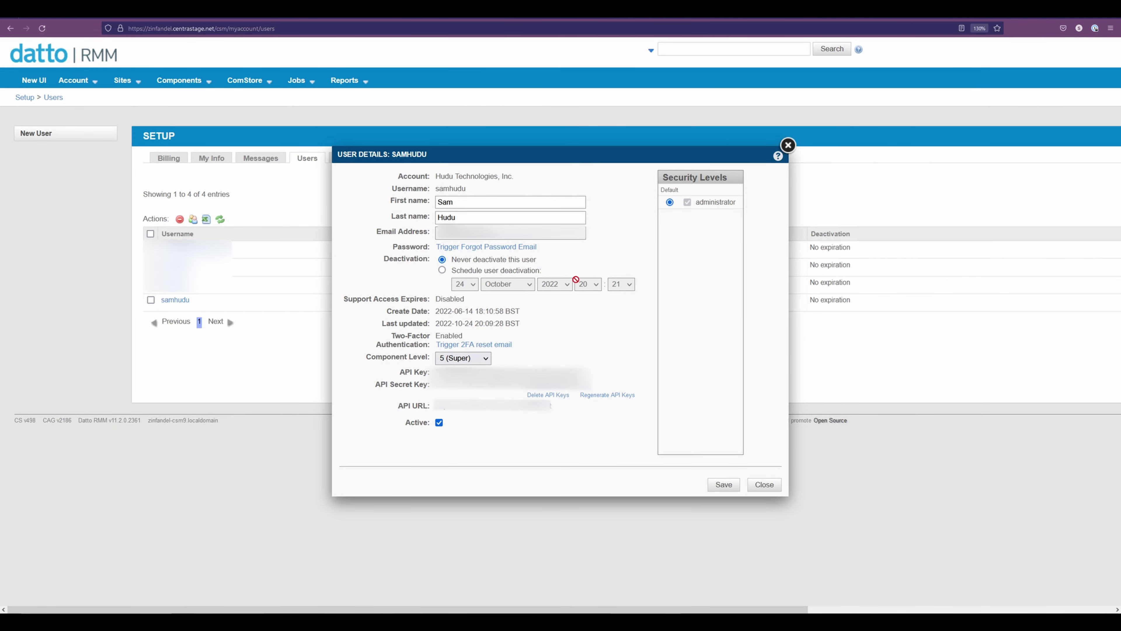
pyautogui.click(622, 397)
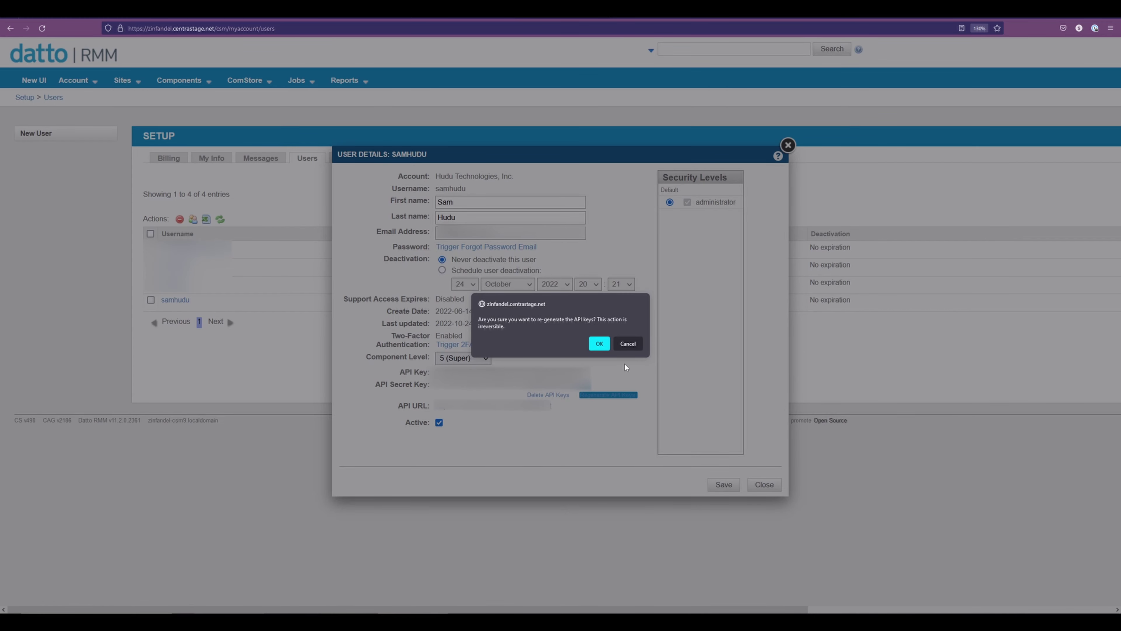
pyautogui.click(599, 344)
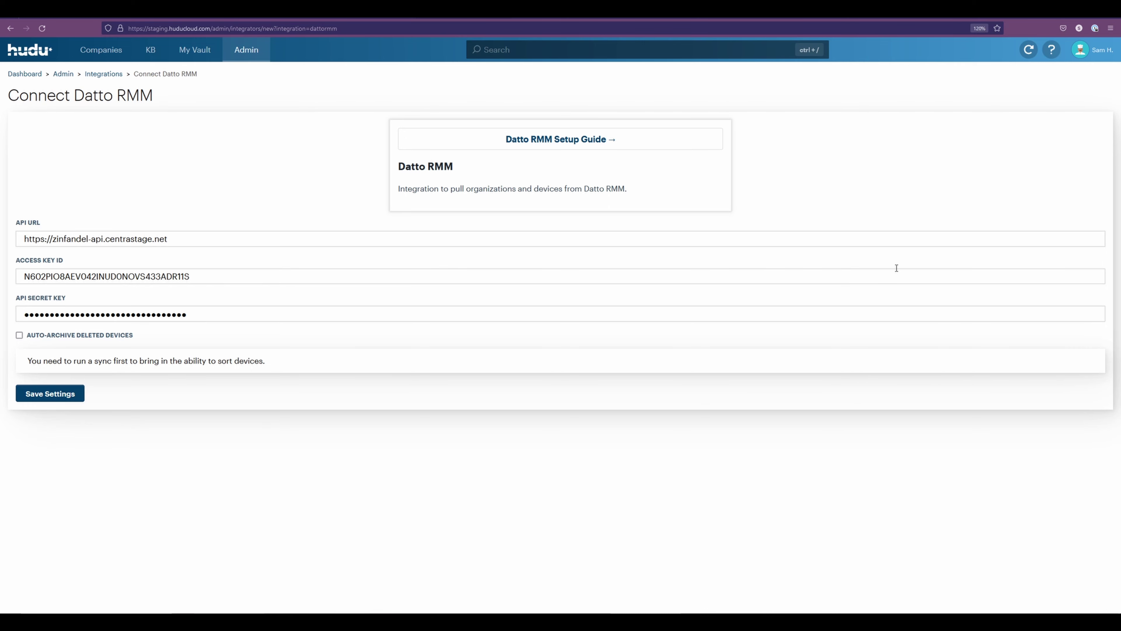
# Step: Save the Connect Datto RMM form with the API URL, access key ID and secret key
pyautogui.click(60, 399)
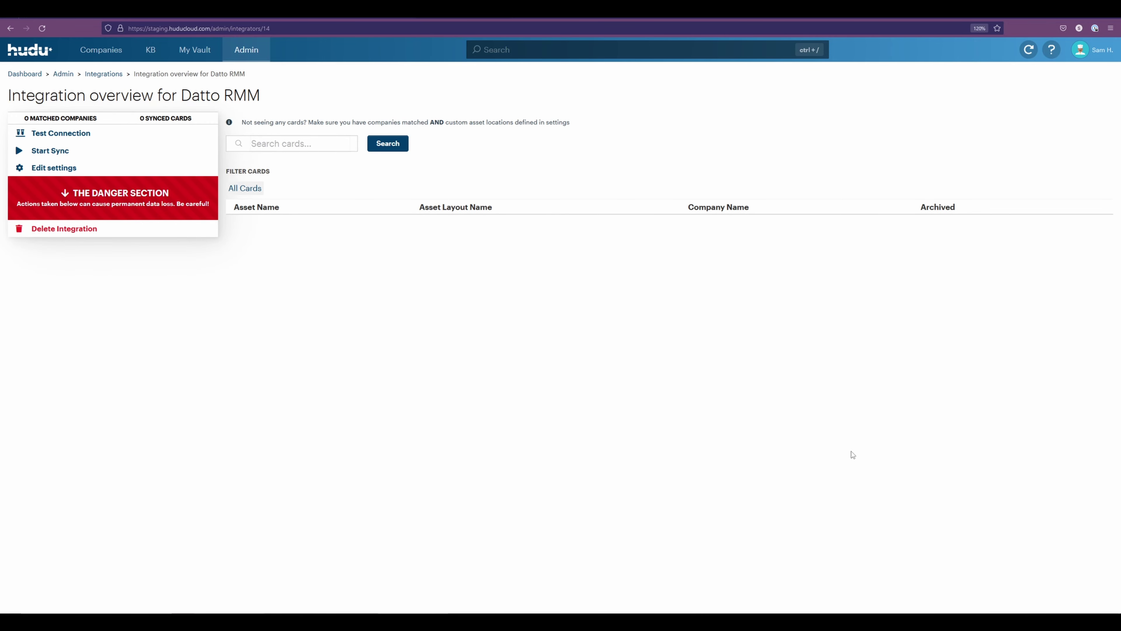
# Step: Test the Datto RMM connection, dismiss the success alert, and start a sync
pyautogui.click(60, 134)
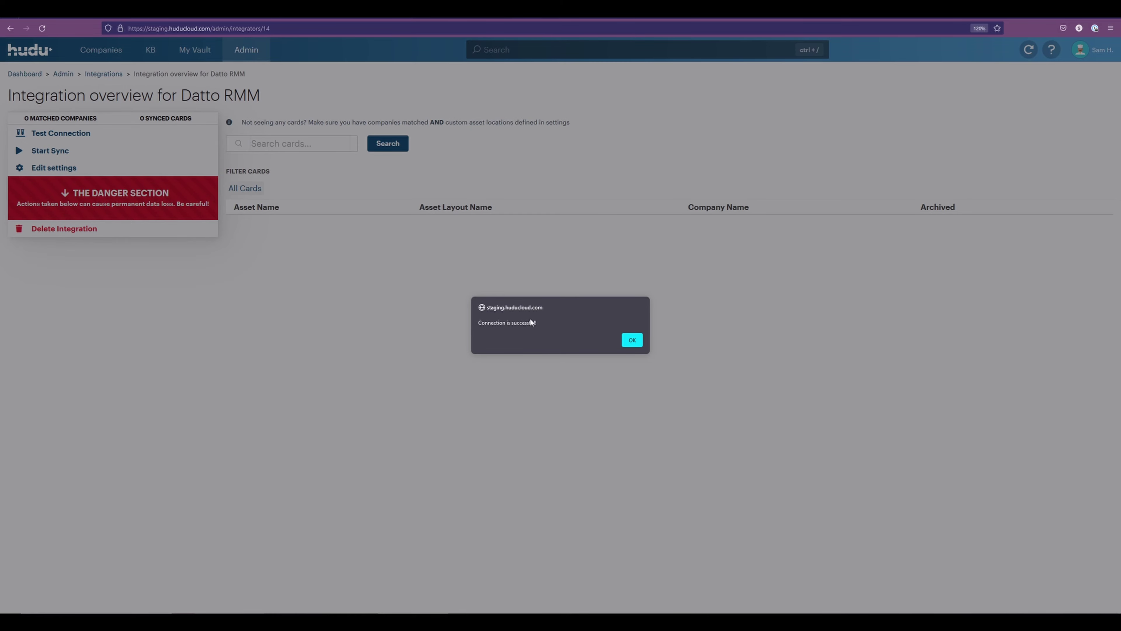
pyautogui.click(631, 340)
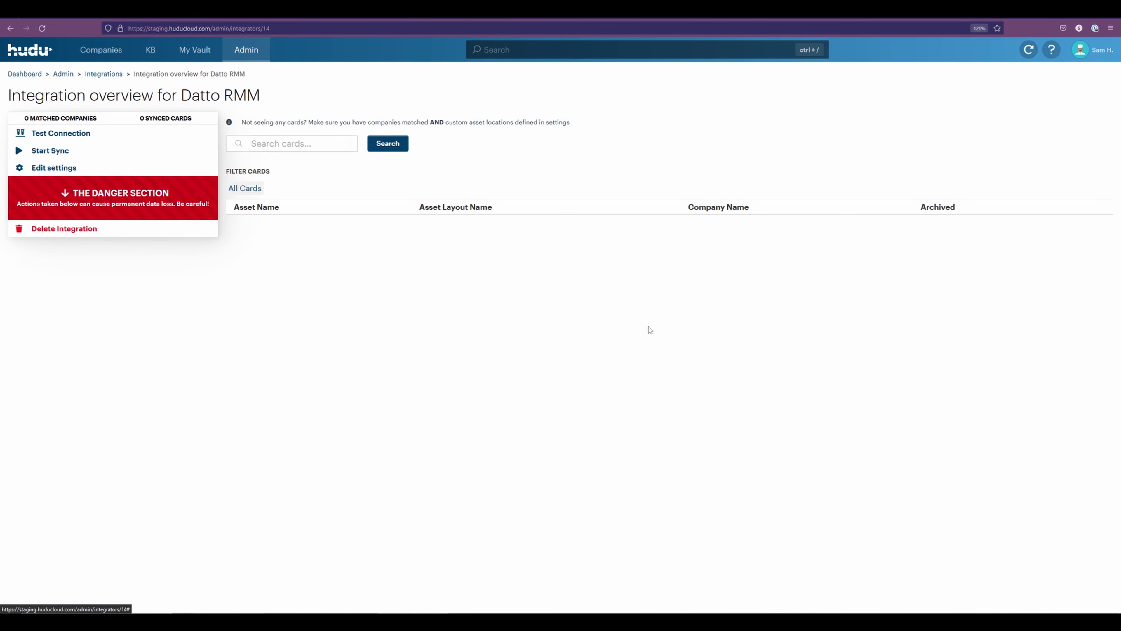
pyautogui.click(47, 153)
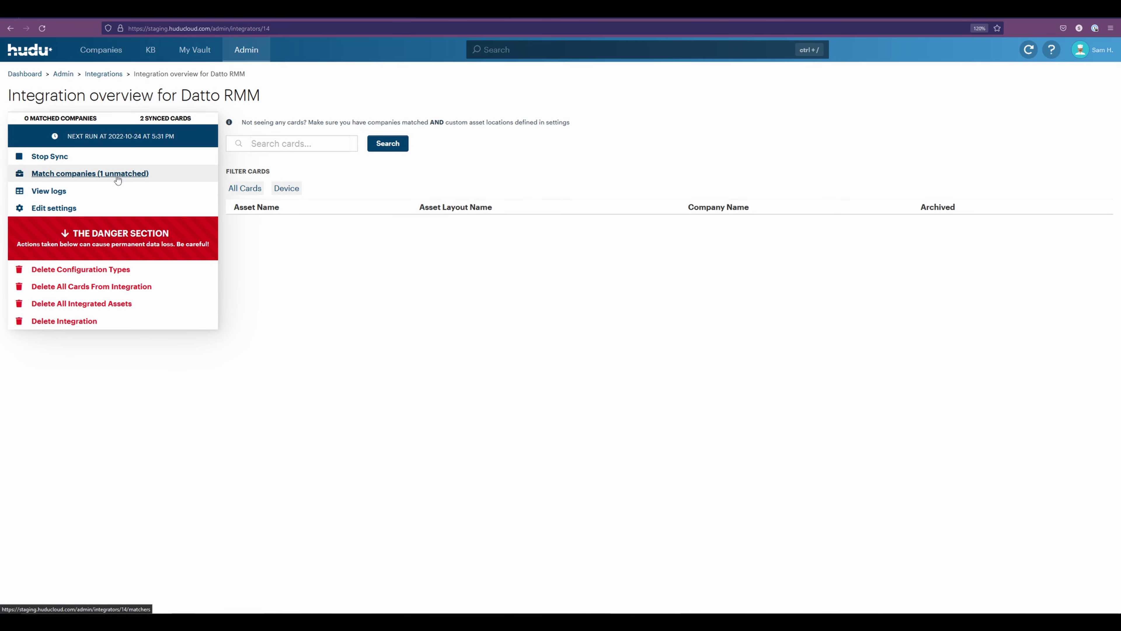
# Step: Accept the suggested TestCo-to-TestCo company match and return to the Datto RMM overview
pyautogui.click(101, 176)
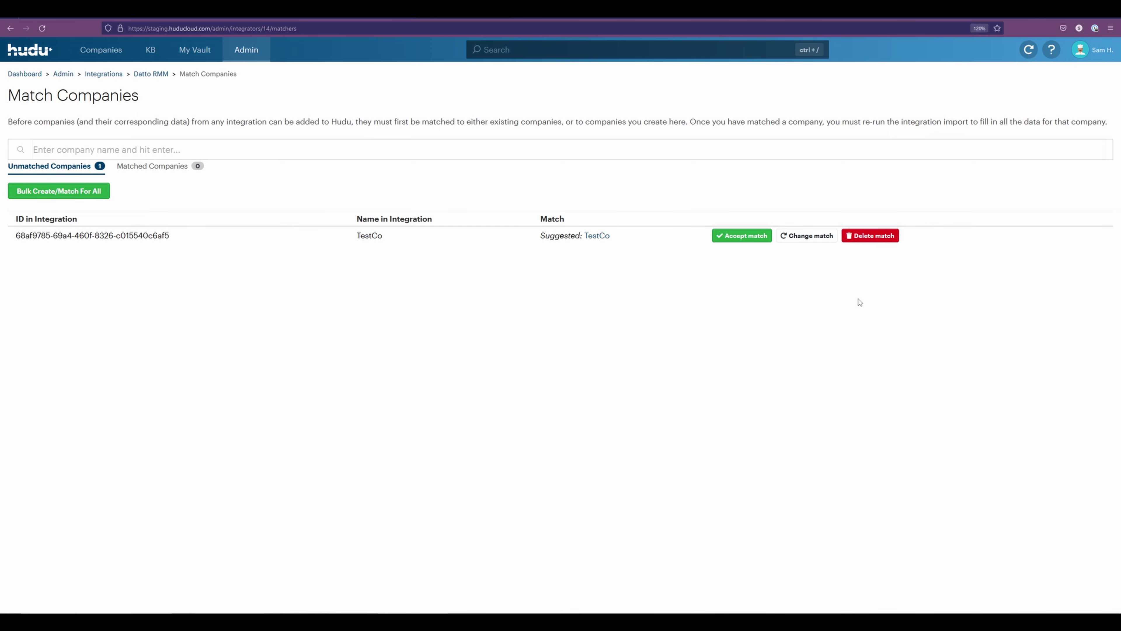
pyautogui.click(742, 237)
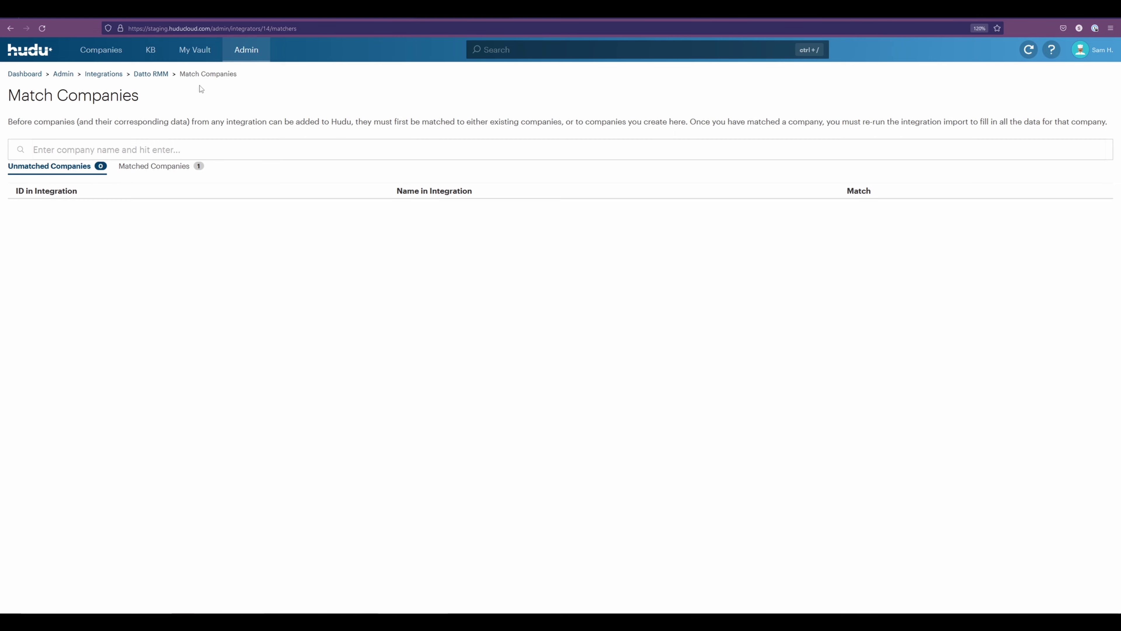
pyautogui.click(150, 74)
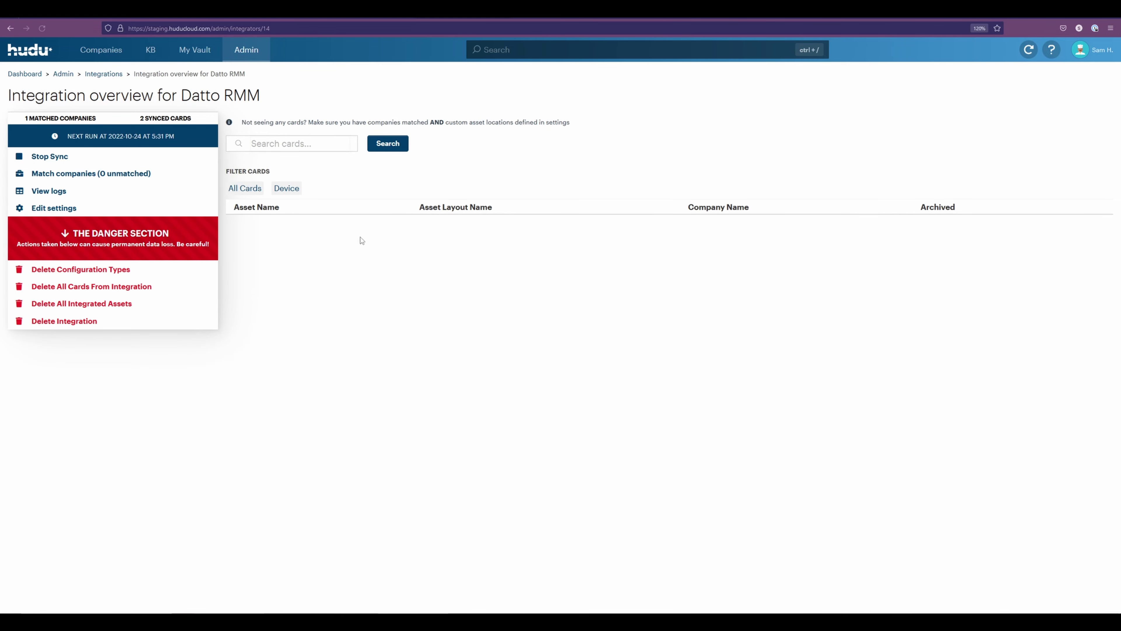
# Step: Make Desktop the primary asset layout for synced Datto RMM devices
pyautogui.click(57, 208)
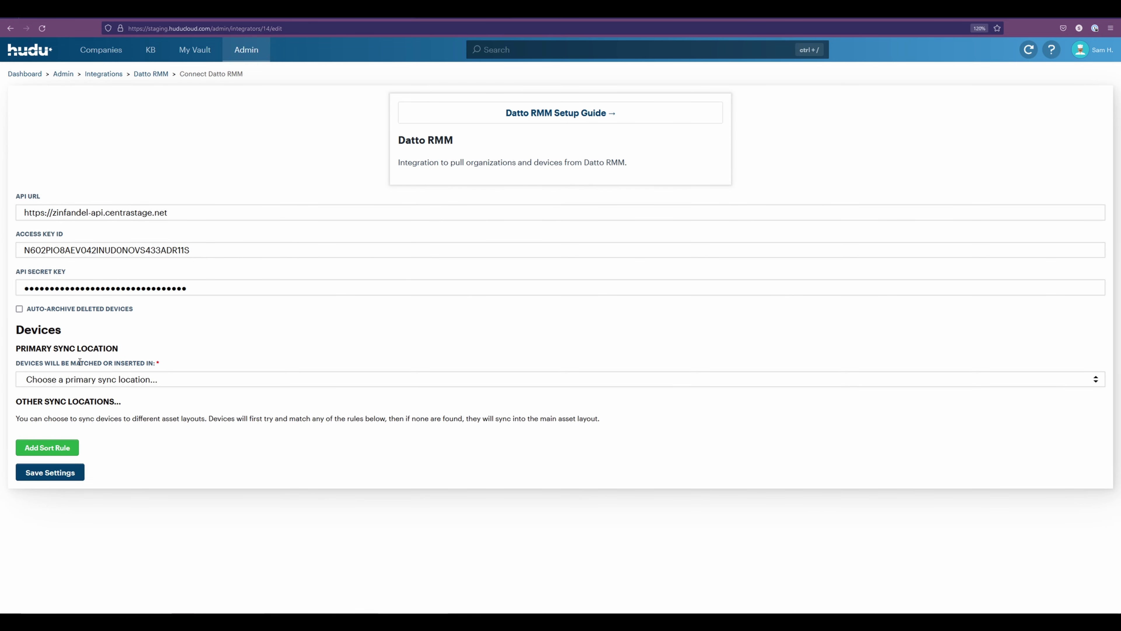
pyautogui.moveTo(18, 328); pyautogui.dragTo(70, 334)
pyautogui.click(146, 331)
pyautogui.click(78, 380)
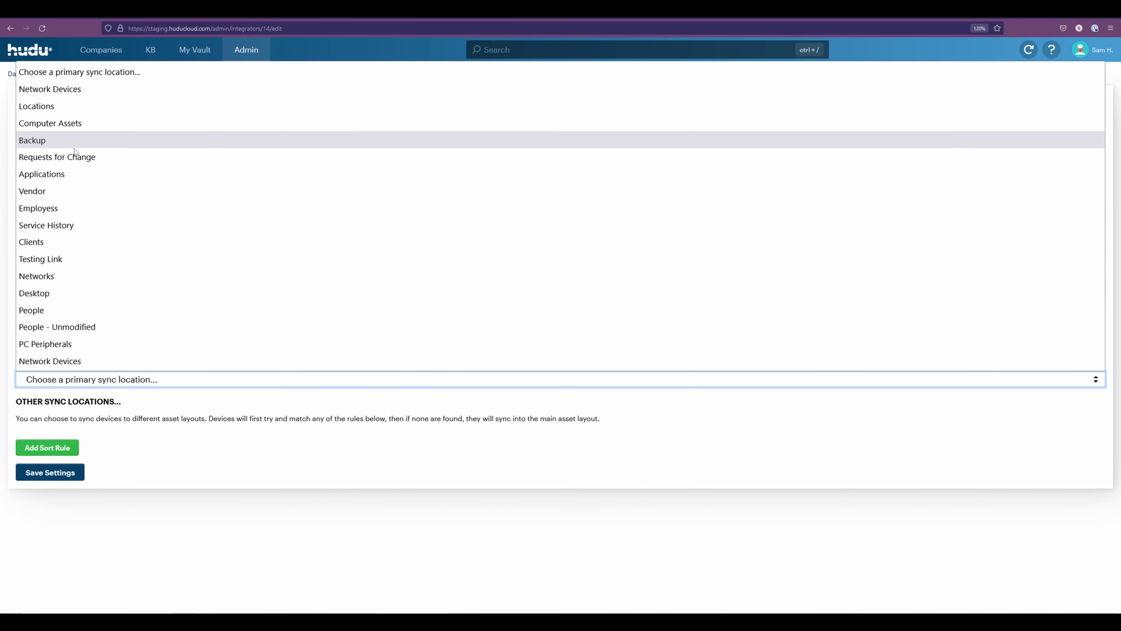
pyautogui.click(36, 294)
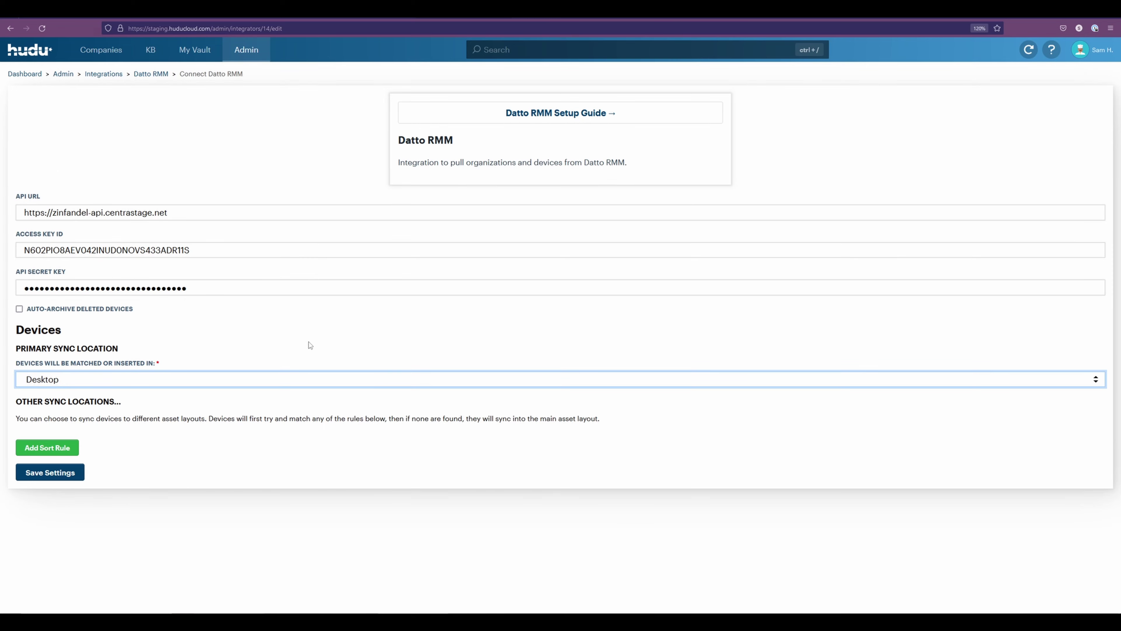
# Step: Add a sort rule placing Laptop-type devices in the Desktop layout
pyautogui.click(56, 448)
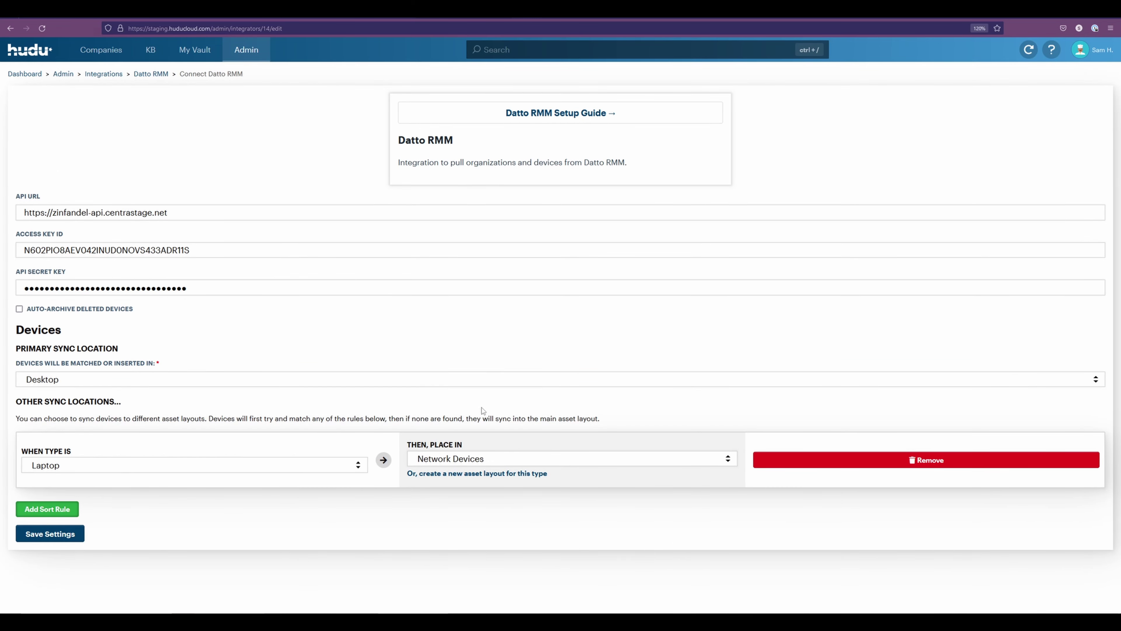
pyautogui.click(173, 464)
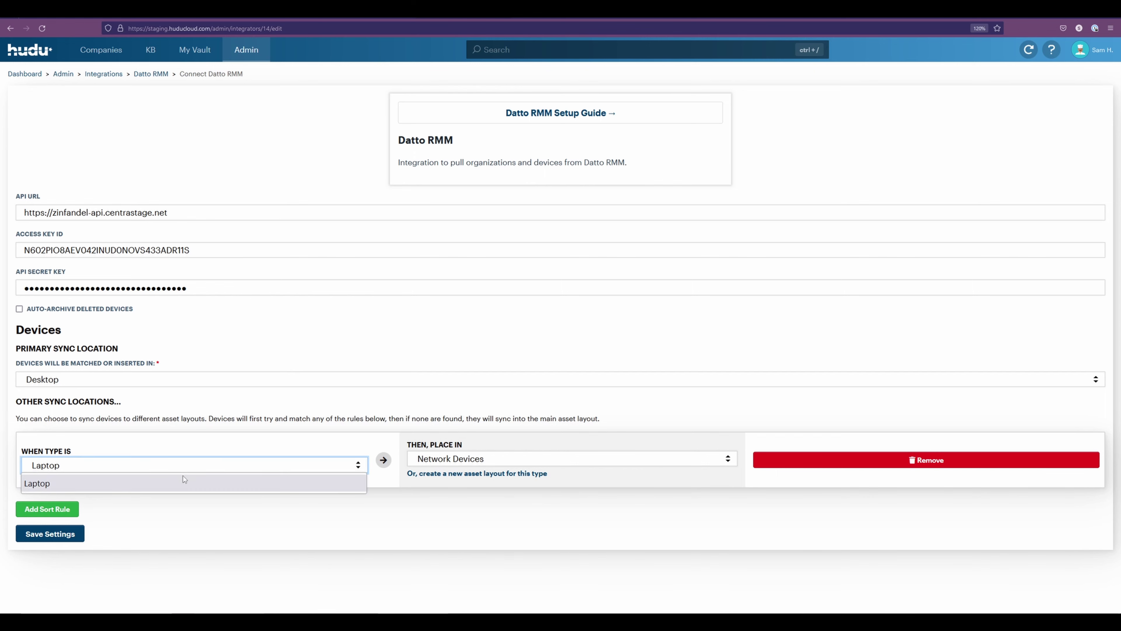
pyautogui.click(183, 476)
pyautogui.click(442, 458)
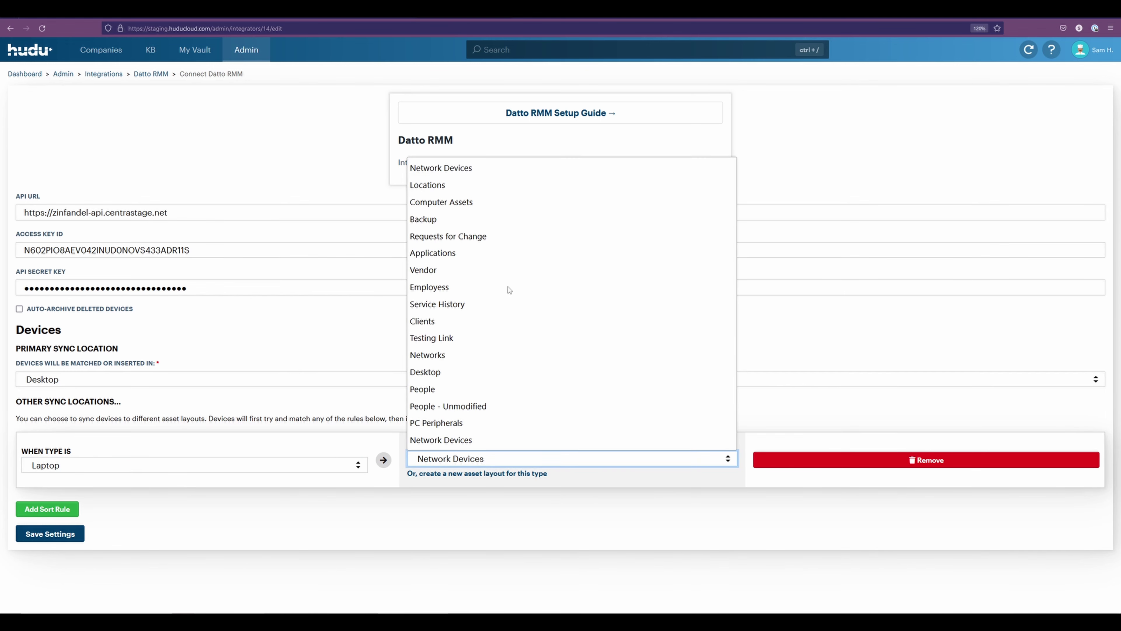
pyautogui.click(459, 381)
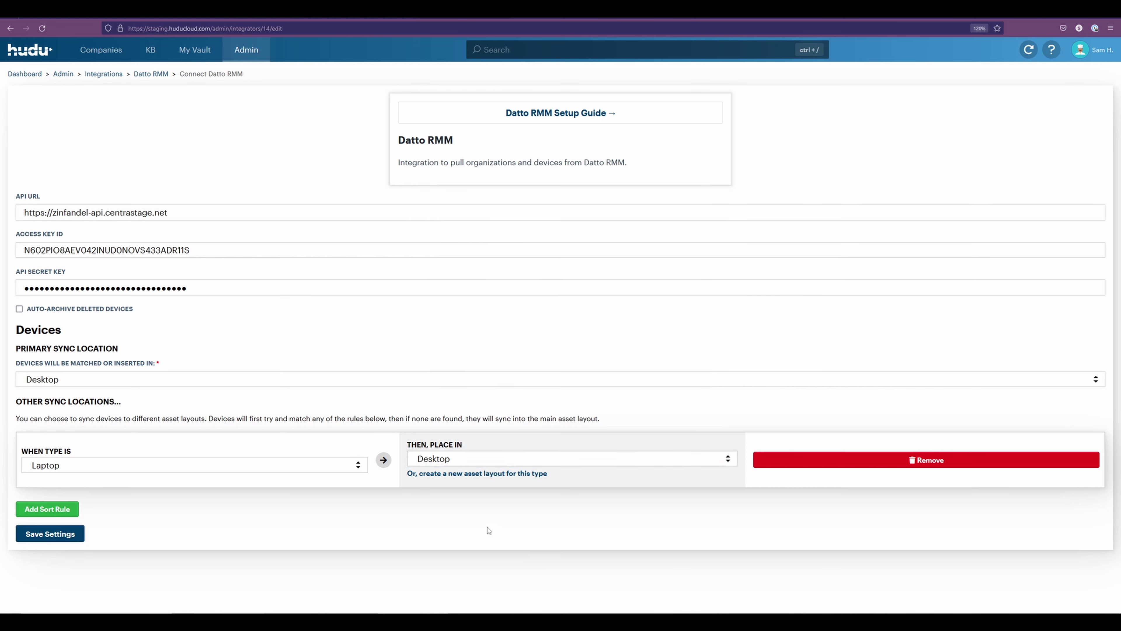
pyautogui.click(325, 470)
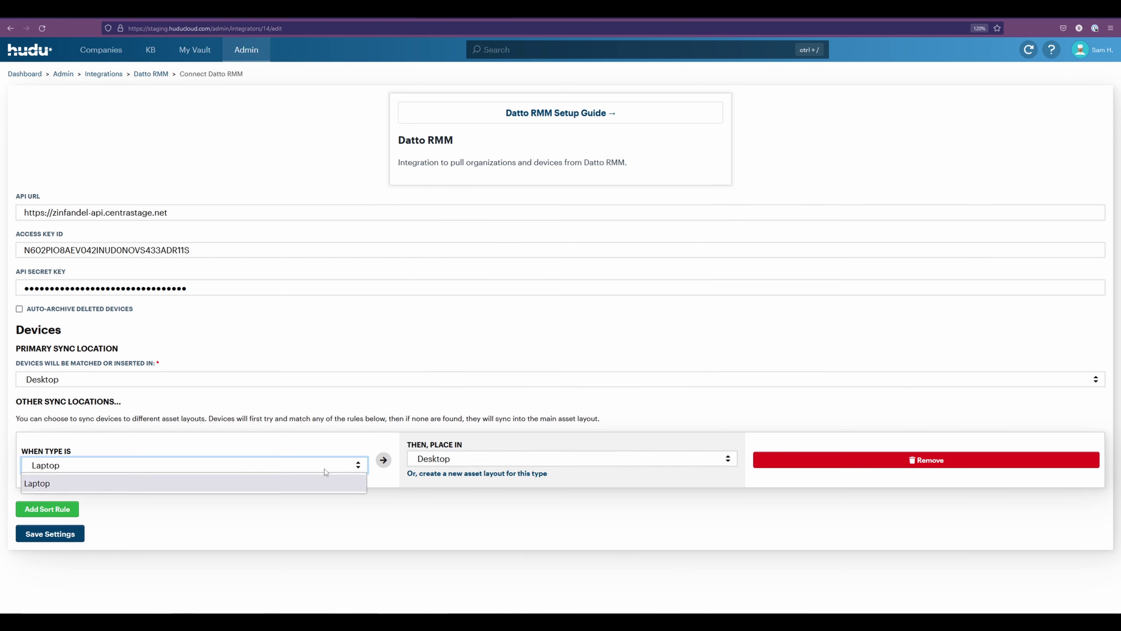
pyautogui.click(314, 483)
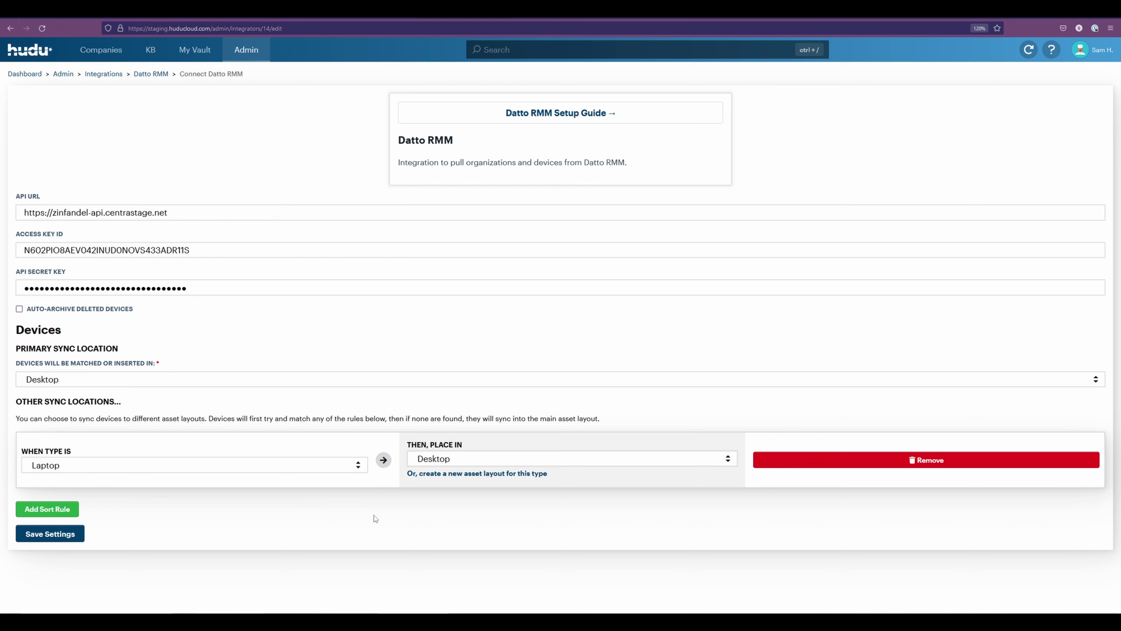
pyautogui.click(359, 472)
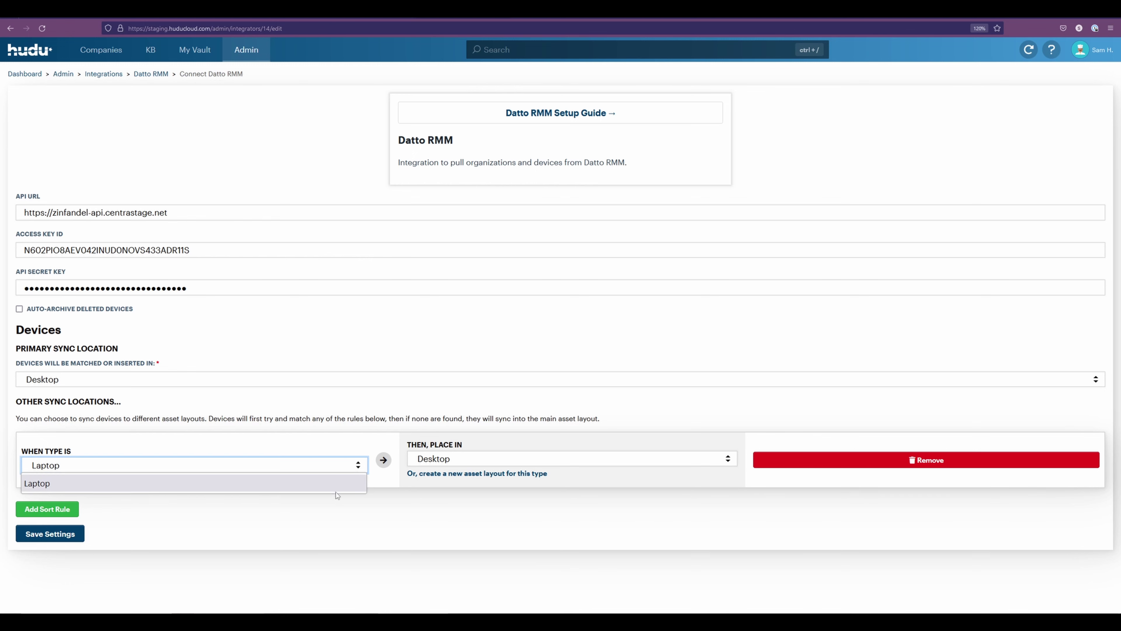
pyautogui.click(346, 514)
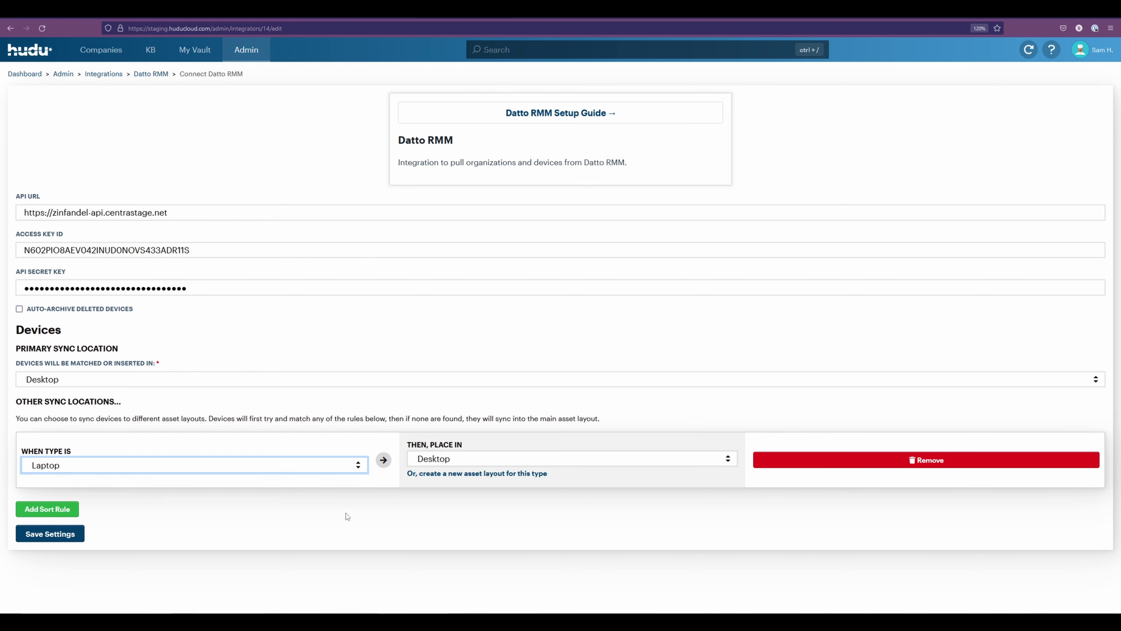
pyautogui.click(461, 464)
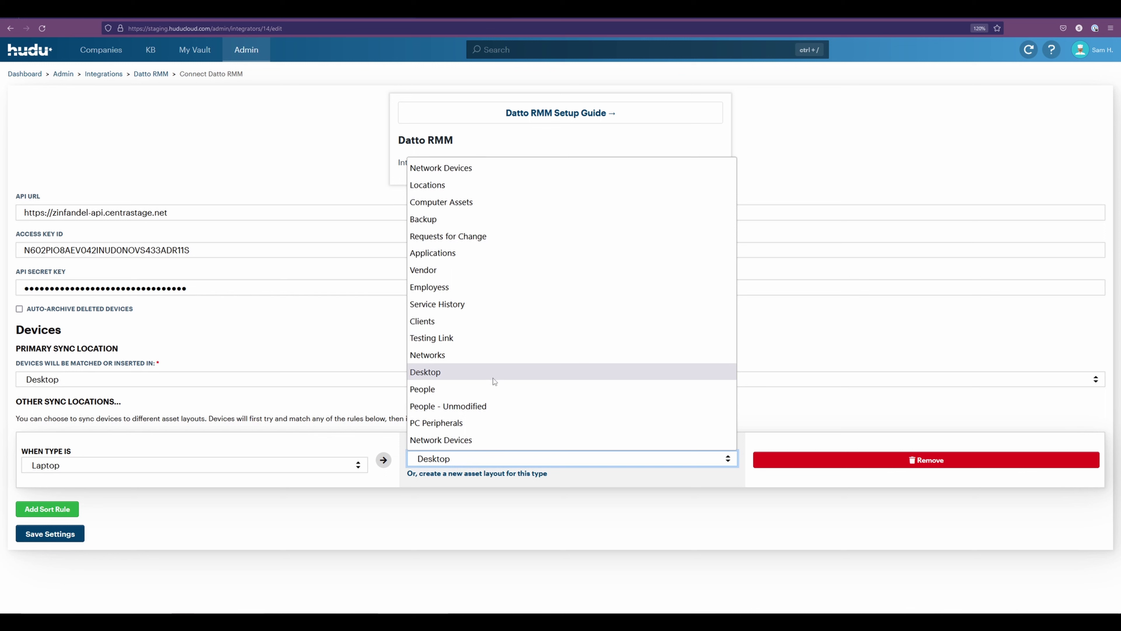
pyautogui.click(508, 518)
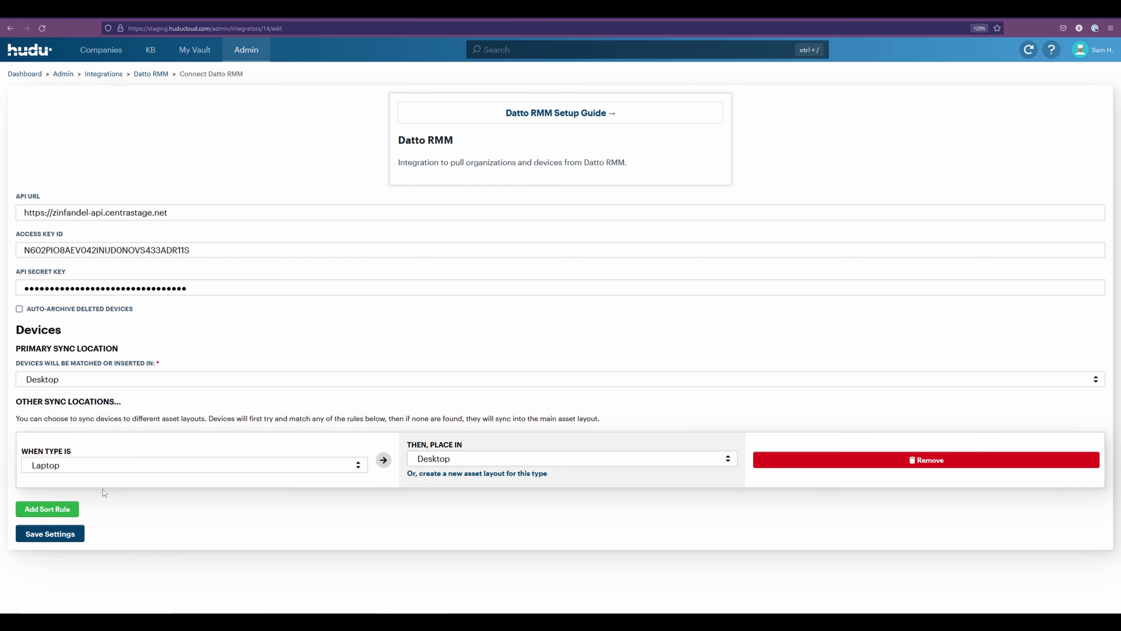
# Step: Save the settings, review DESKTOP-JLNNRFB's Datto RMM card, and return to the integration overview
pyautogui.click(56, 534)
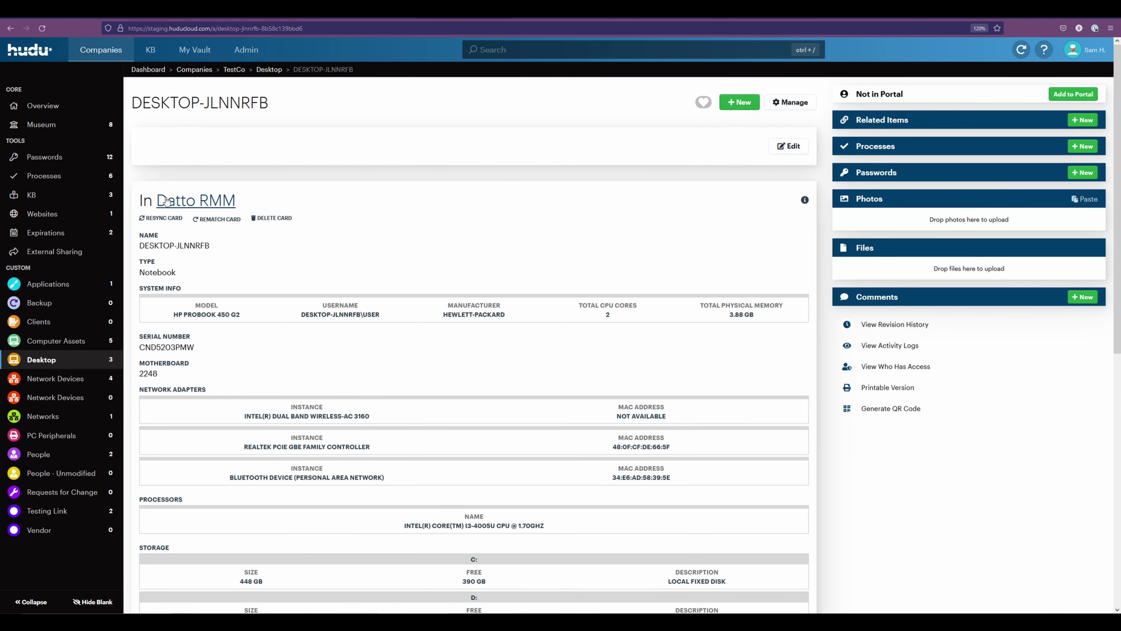
pyautogui.scroll(-2, 458, 220)
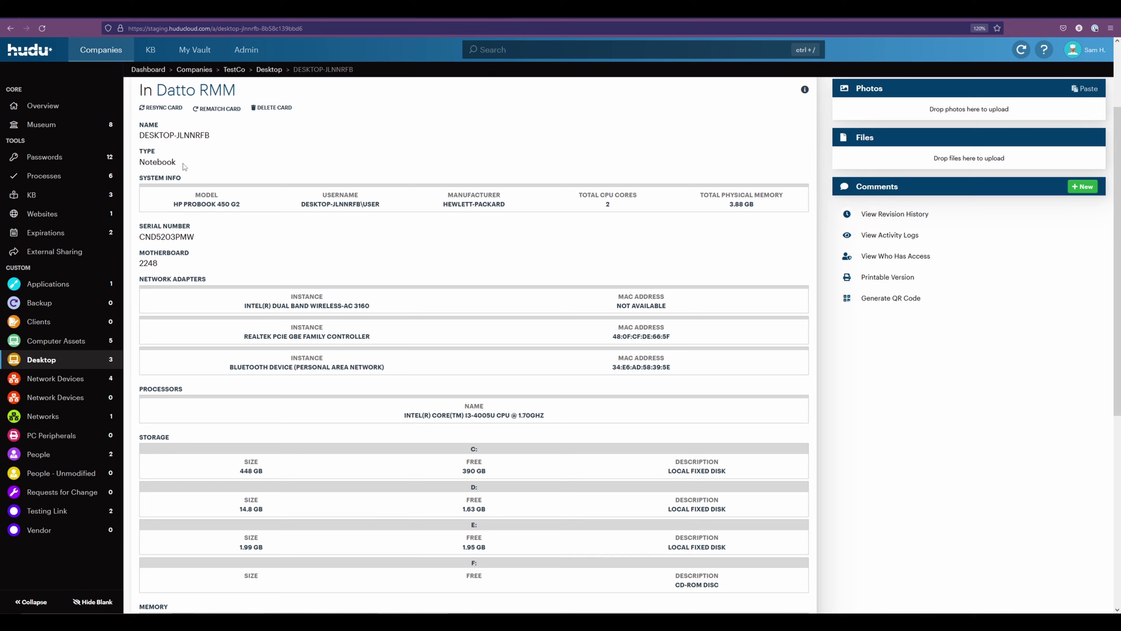
pyautogui.scroll(-7, 458, 220)
pyautogui.scroll(10, 585, 492)
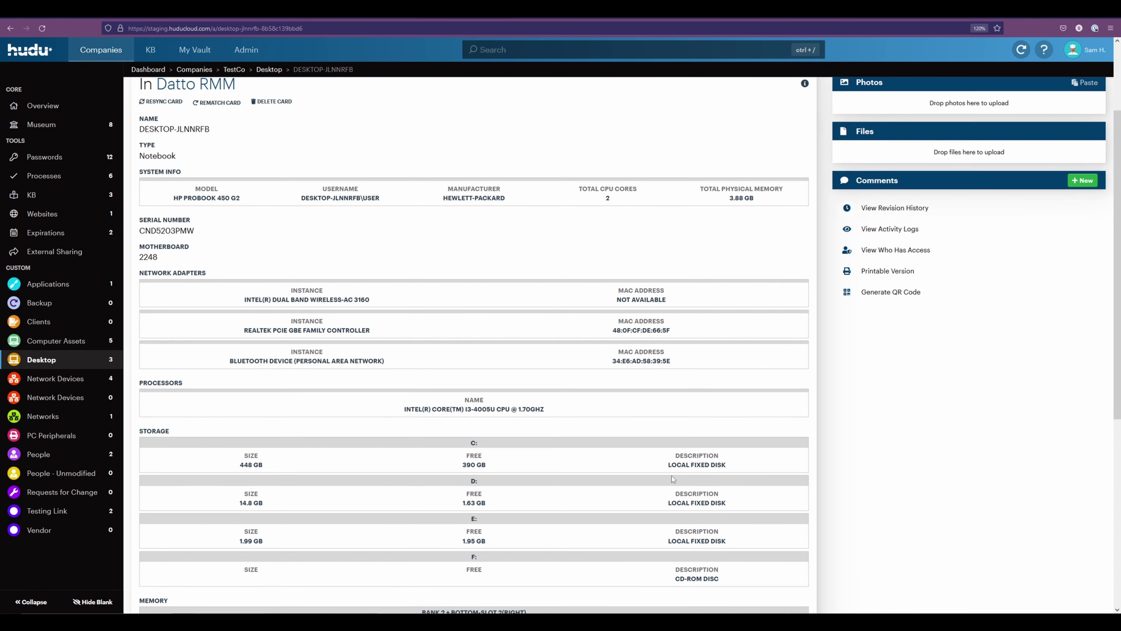
pyautogui.click(10, 28)
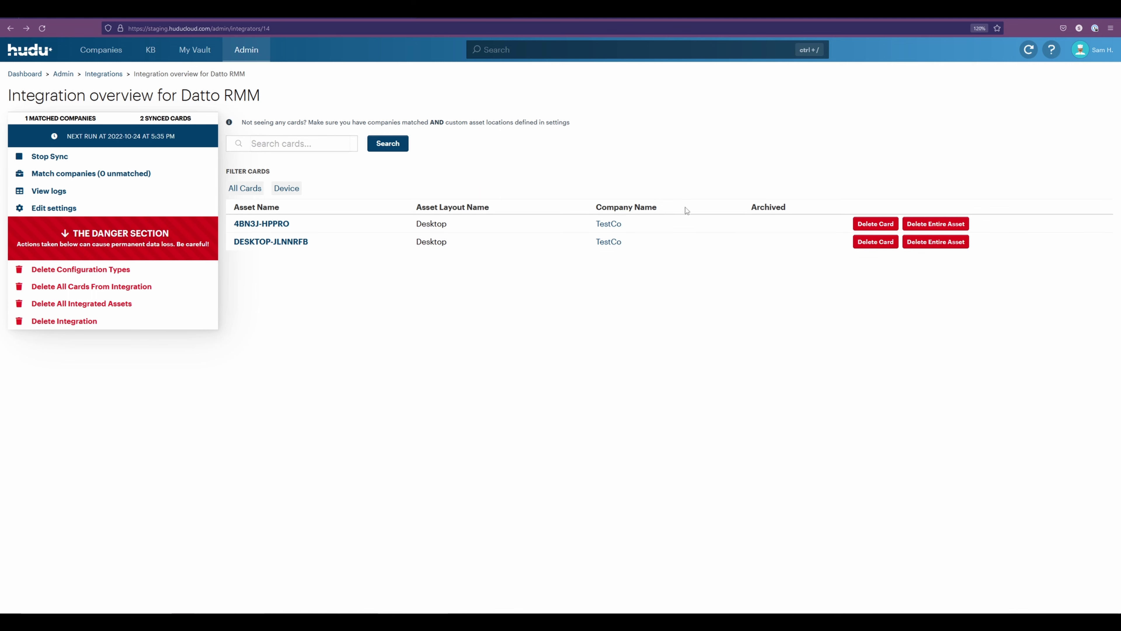
# Step: Refresh Datto RMM from the header's Active Integrations list, then recheck and close it
pyautogui.click(1029, 49)
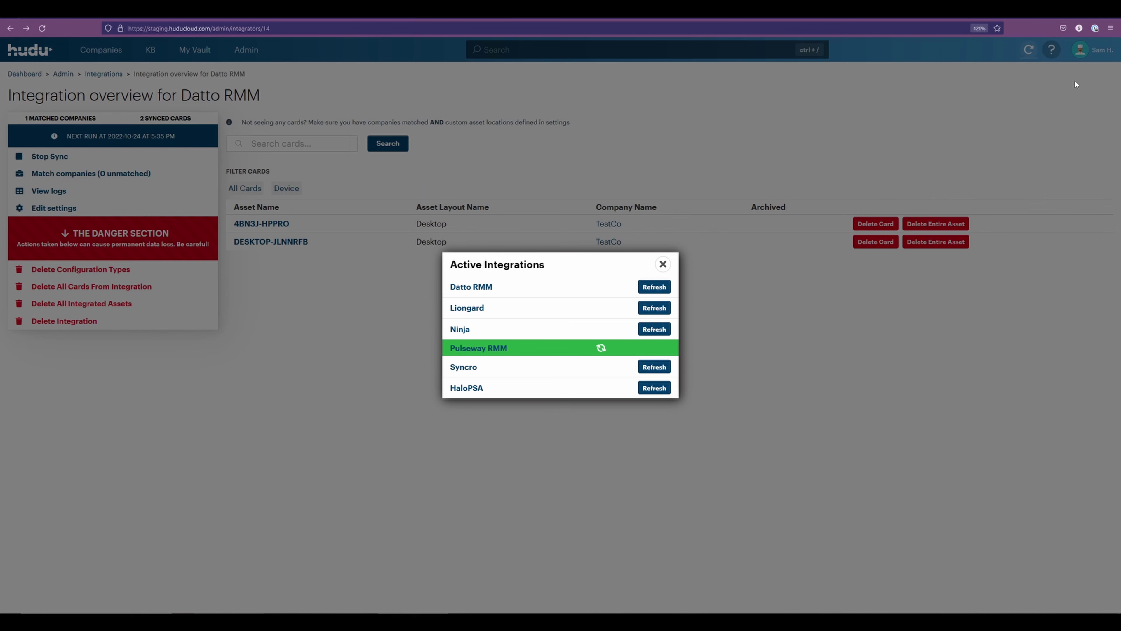
pyautogui.click(654, 287)
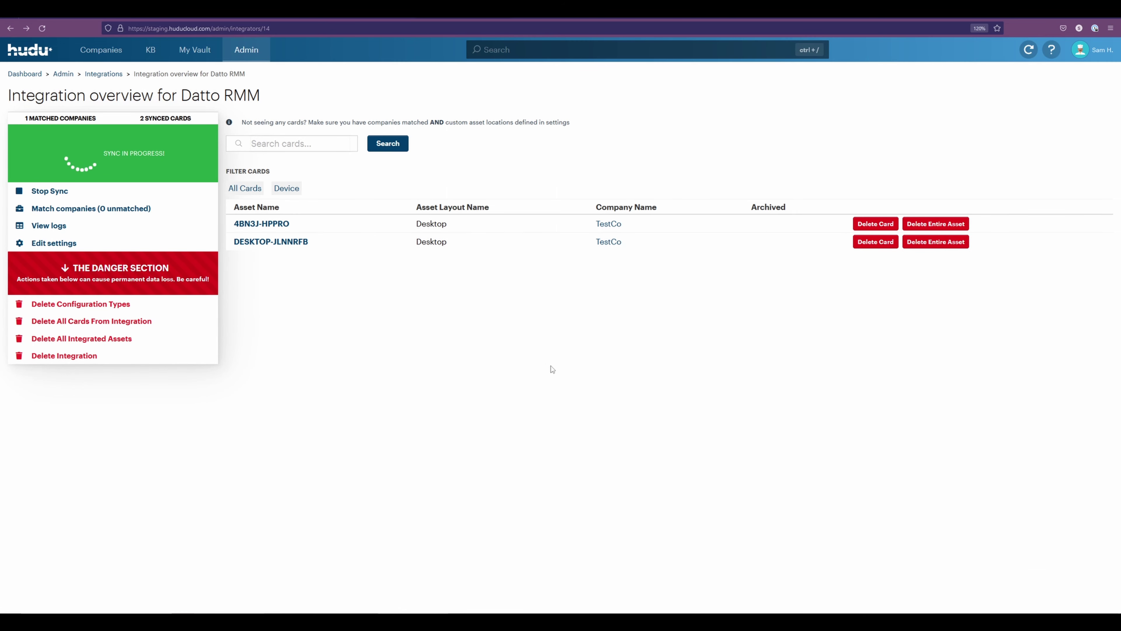
pyautogui.click(1029, 49)
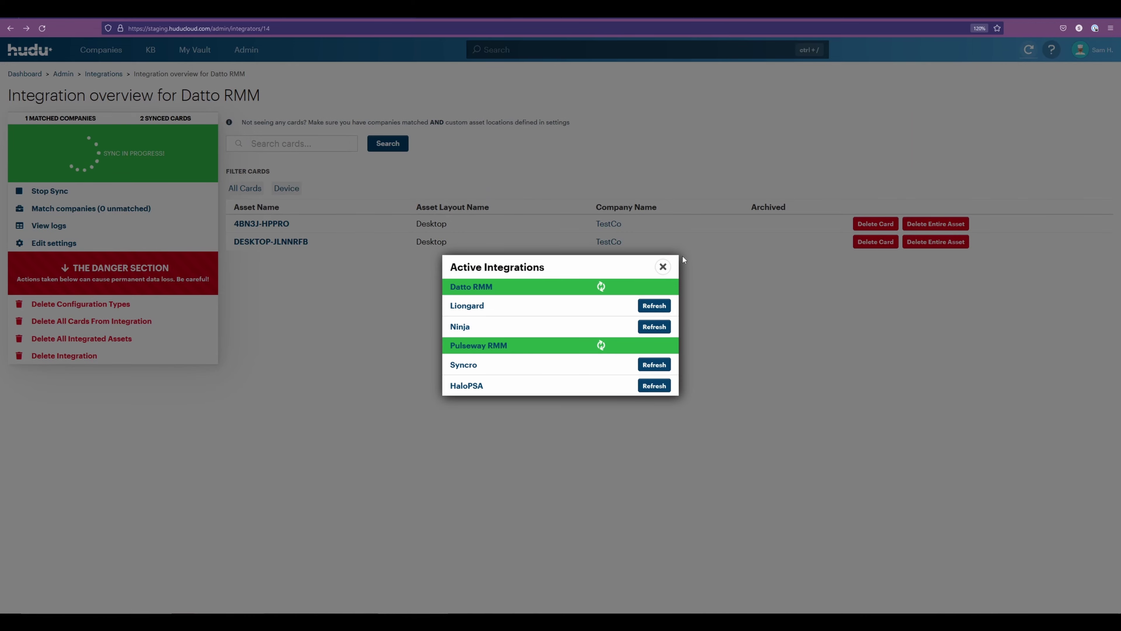
pyautogui.click(664, 267)
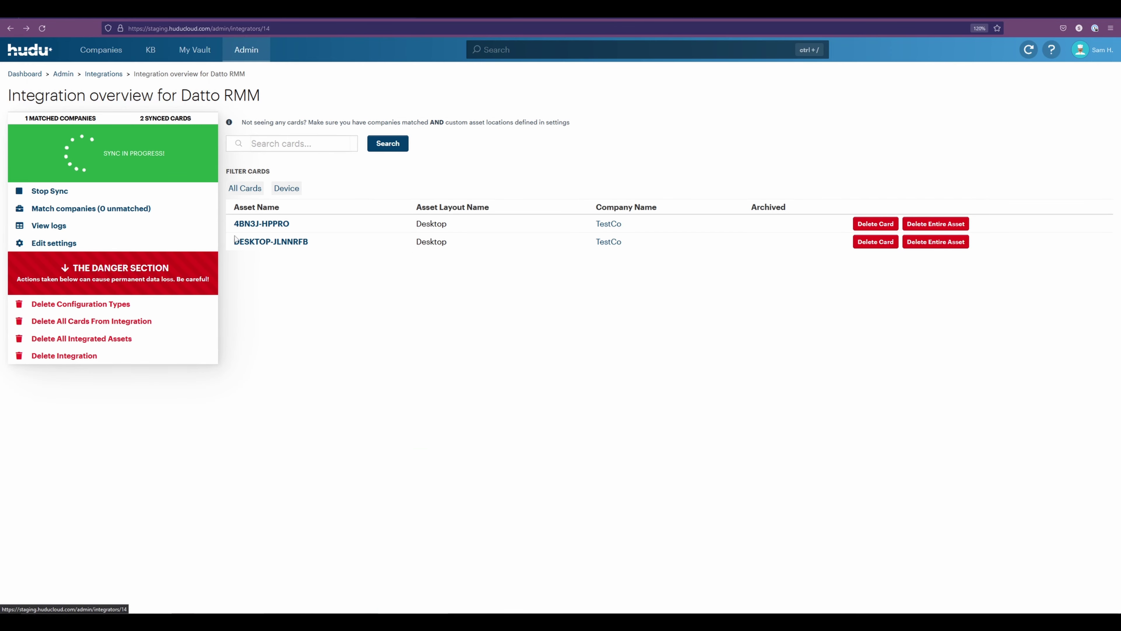